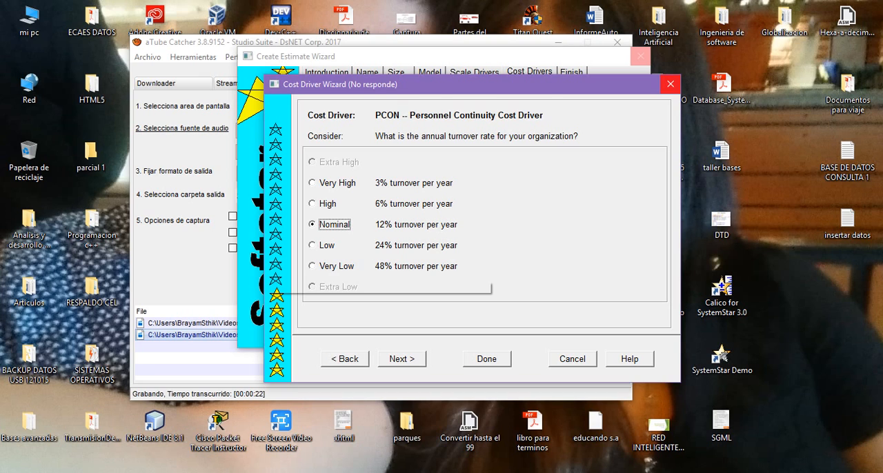
Accept the Nominal rating for the personnel continuity, software tools, multisite development and development schedule cost drivers
{"action": "key", "text": "alt+Tab"}
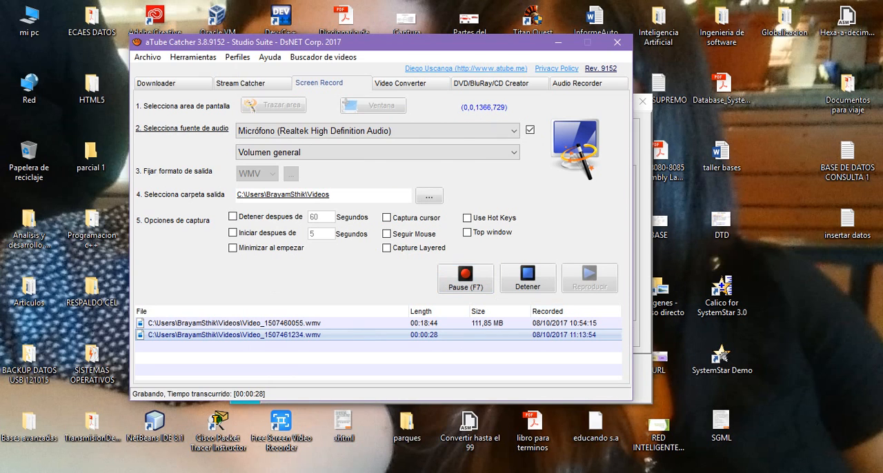
{"action": "key", "text": "alt+Tab"}
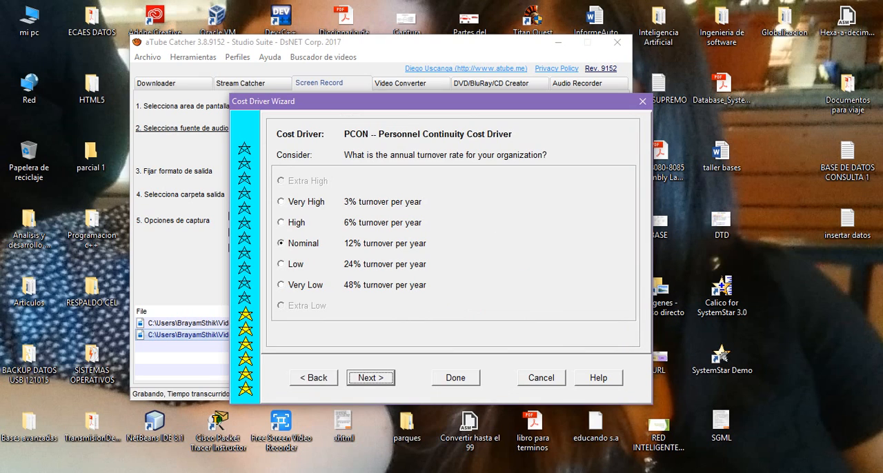
{"action": "left_click", "coordinate": [383, 379]}
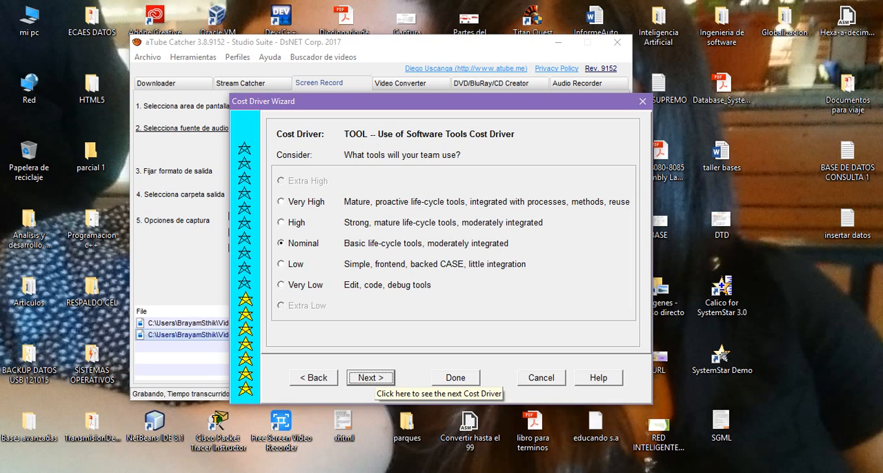
{"action": "left_click", "coordinate": [370, 377]}
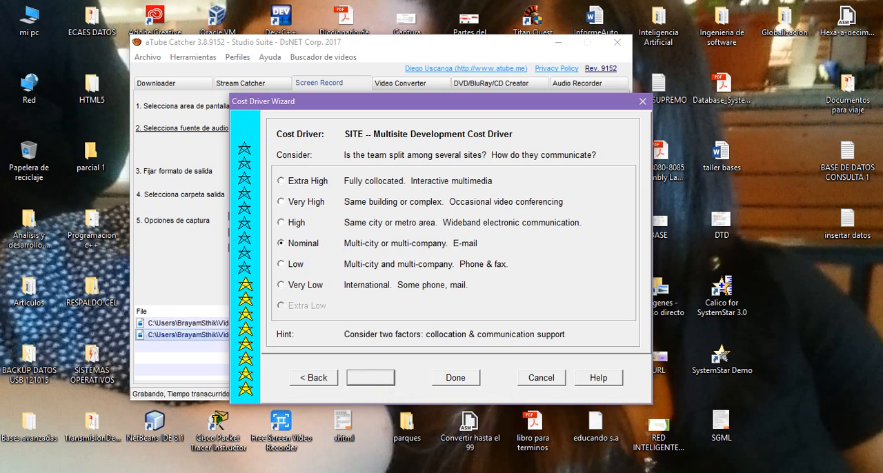
{"action": "key", "text": "Return"}
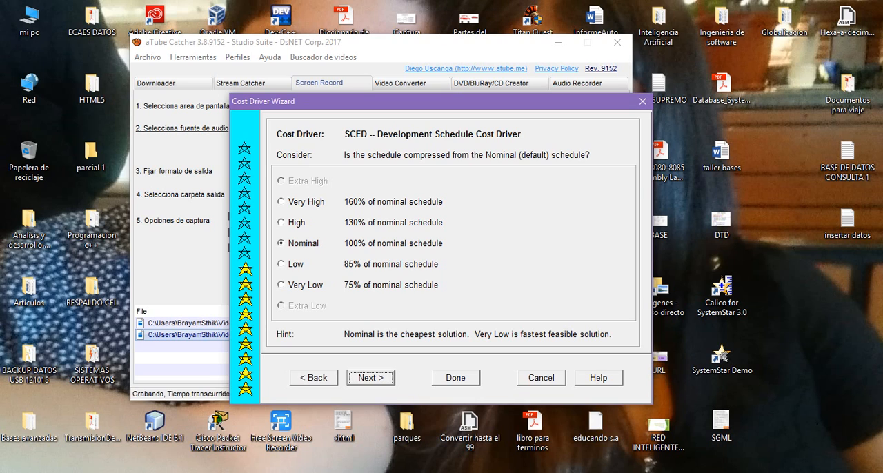
{"action": "key", "text": "Return"}
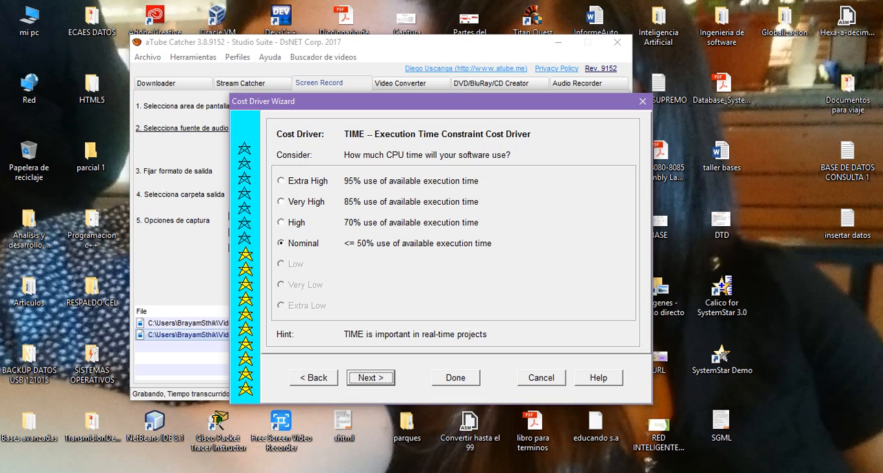
Accept the Nominal rating for the execution time, main storage and platform volatility cost drivers
{"action": "key", "text": "Return"}
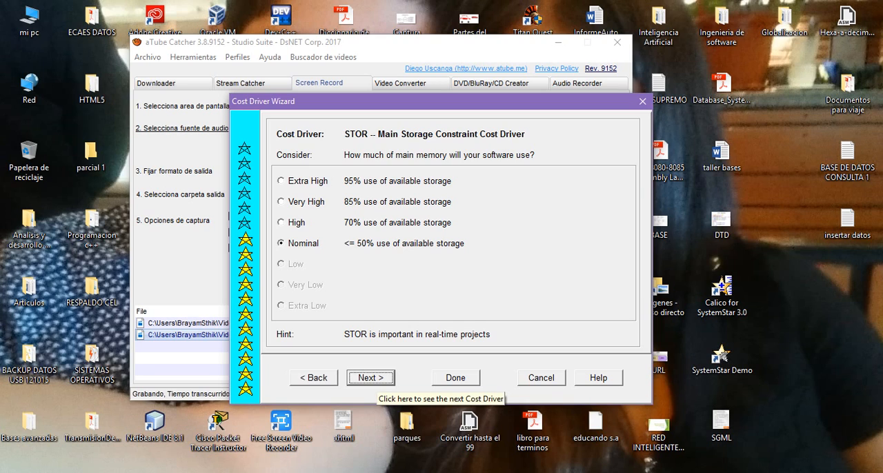
{"action": "left_click", "coordinate": [371, 378]}
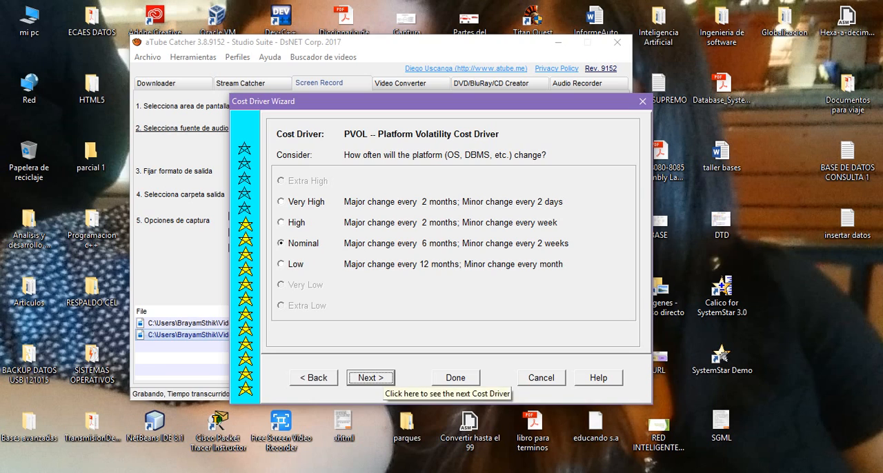
{"action": "left_click", "coordinate": [376, 381]}
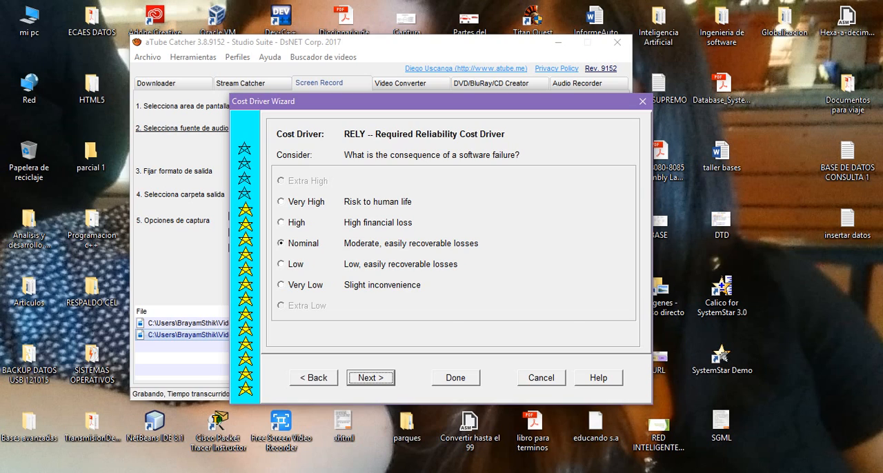
Accept Nominal for the reliability, database size, complexity, reusability and documentation cost drivers, and save the Cost Driver Wizard's ratings
{"action": "left_click", "coordinate": [370, 377]}
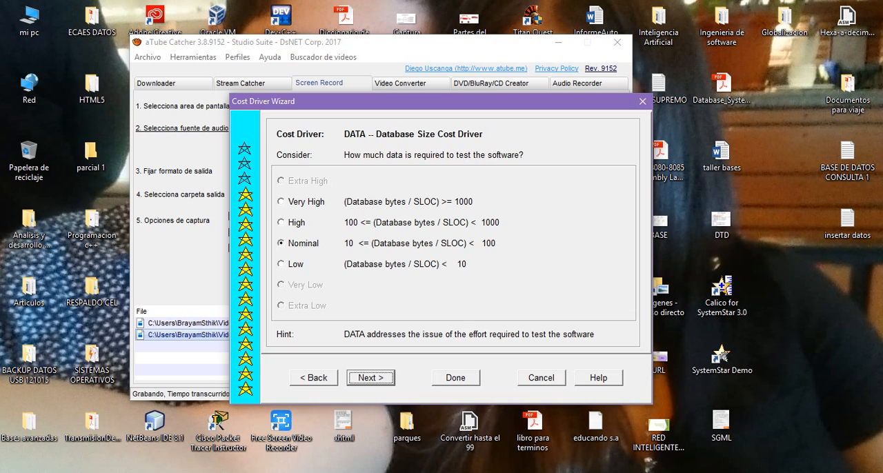
{"action": "left_click_drag", "start_coordinate": [414, 101], "coordinate": [587, 130]}
{"action": "left_click", "coordinate": [482, 43]}
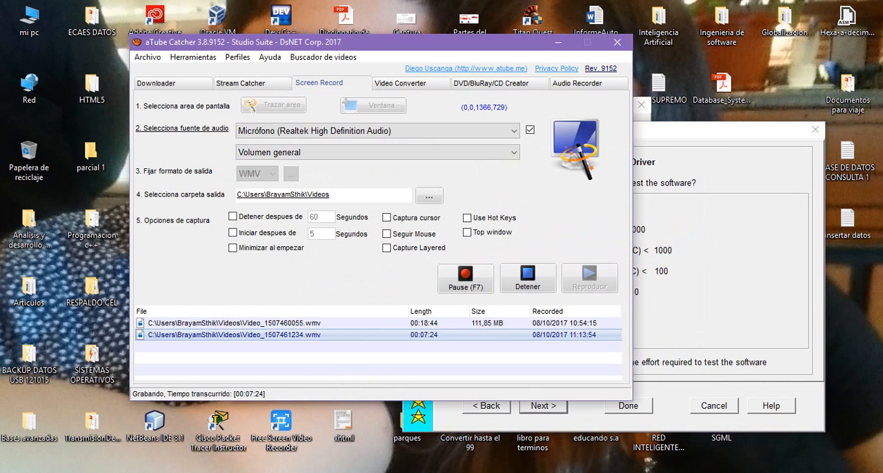
{"action": "left_click", "coordinate": [717, 130]}
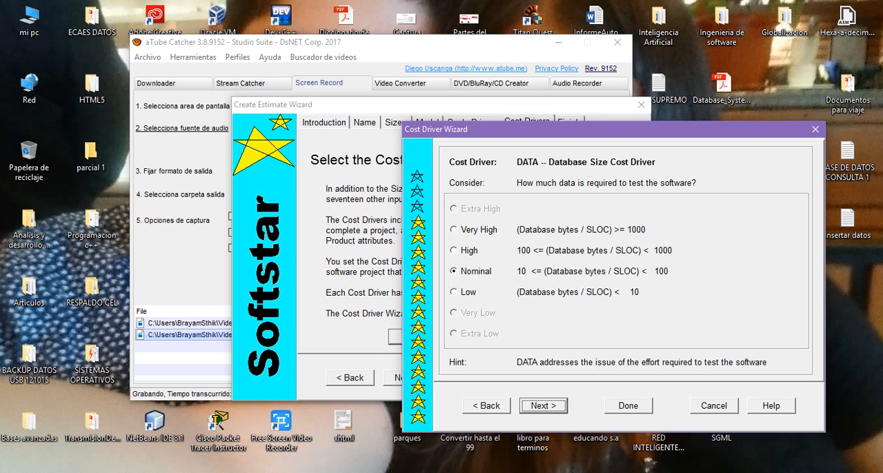
{"action": "key", "text": "Return"}
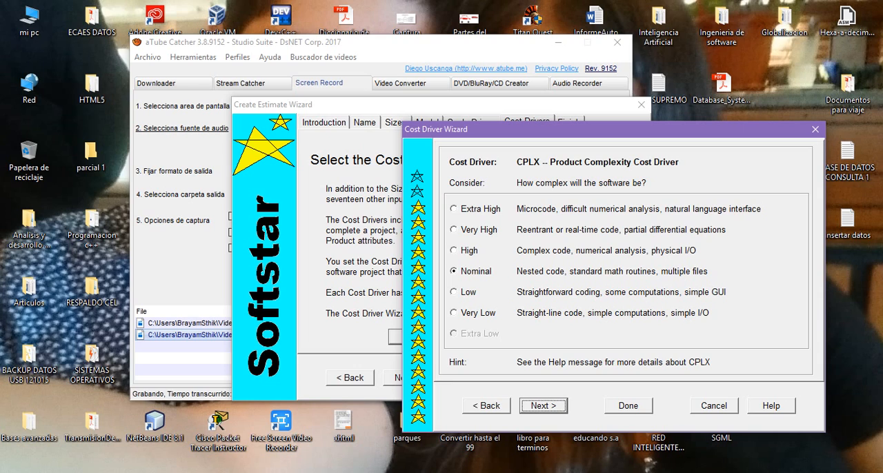
{"action": "key", "text": "Return"}
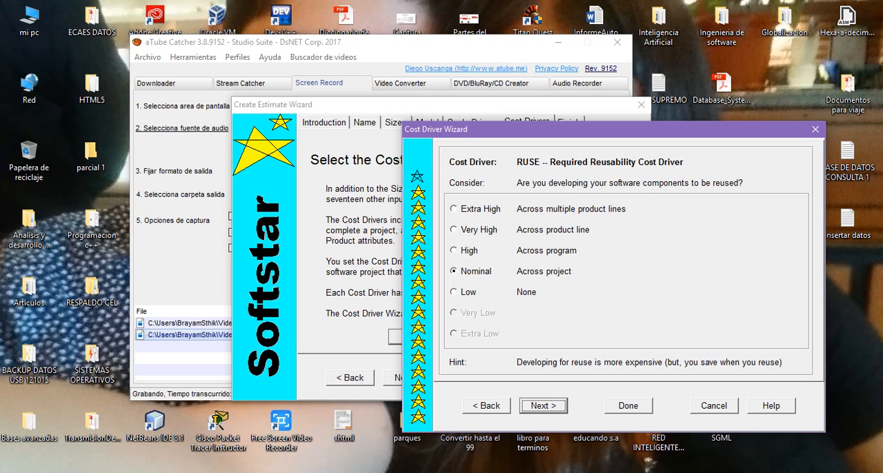
{"action": "left_click", "coordinate": [538, 405]}
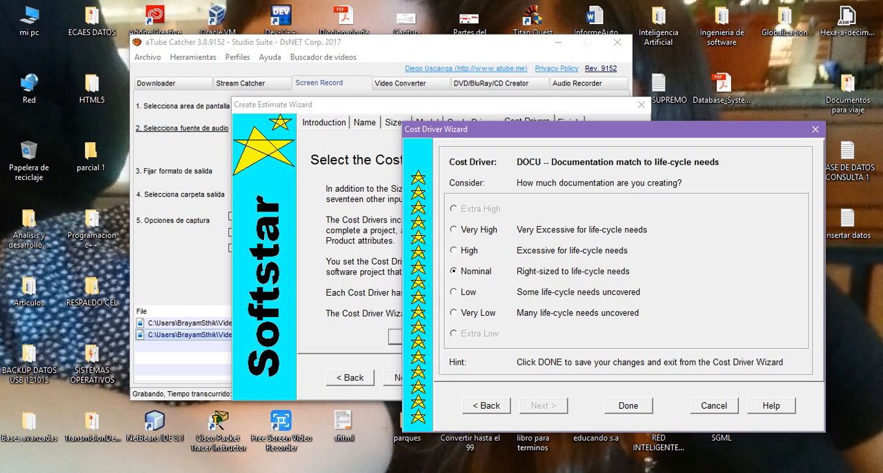
{"action": "left_click", "coordinate": [628, 405]}
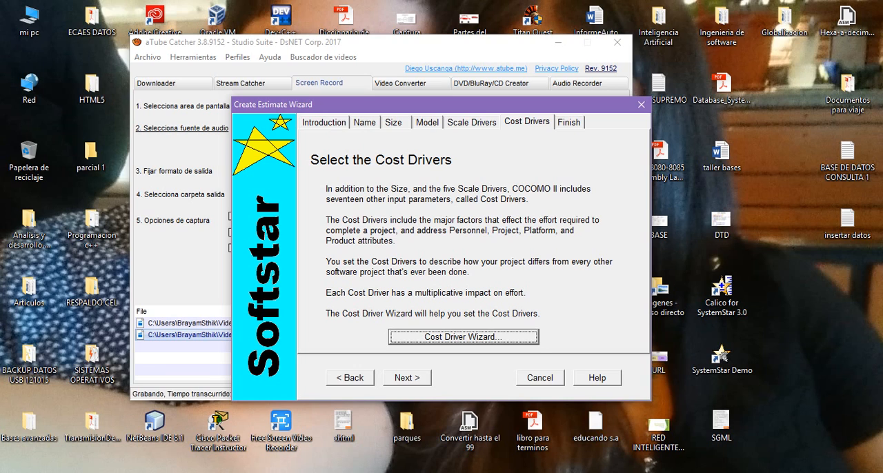
Finish the estimate wizard with the Detail, Activity and Schedule reports included, and close the report windows
{"action": "left_click", "coordinate": [407, 377]}
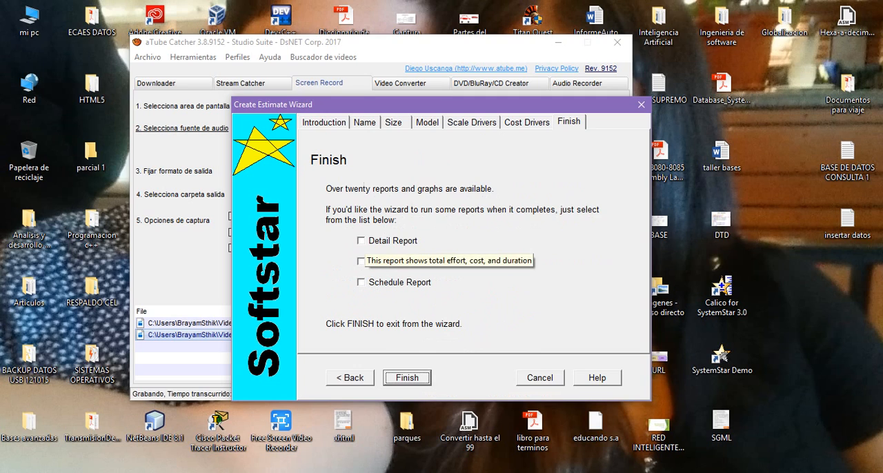
{"action": "left_click", "coordinate": [362, 241]}
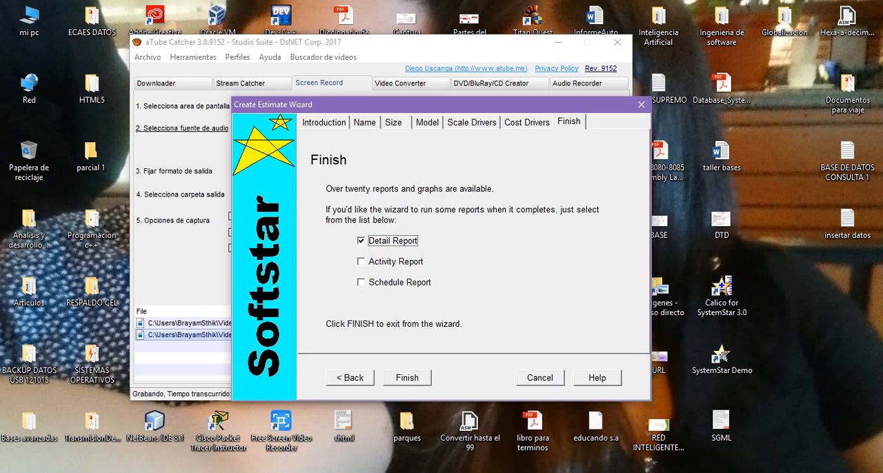
{"action": "left_click", "coordinate": [361, 261]}
{"action": "left_click", "coordinate": [362, 282]}
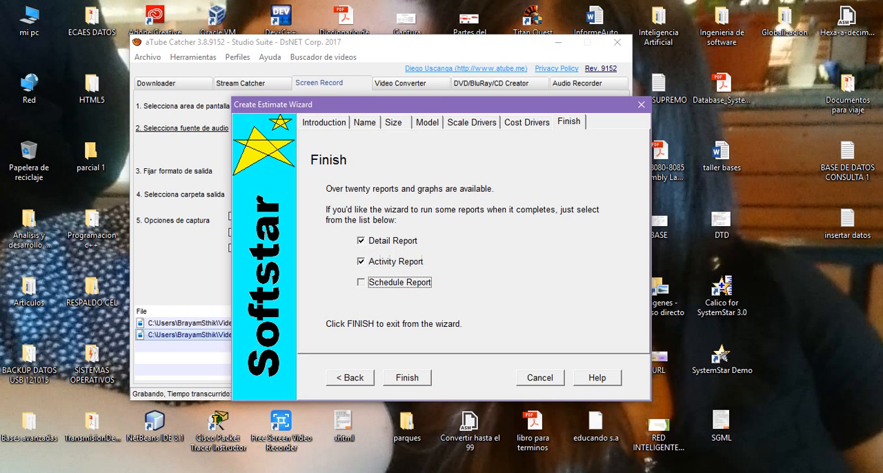
{"action": "left_click", "coordinate": [407, 378]}
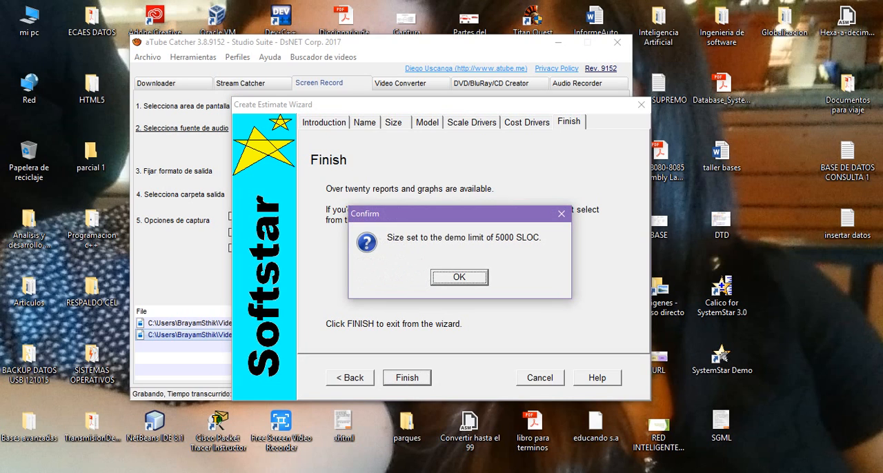
{"action": "key", "text": "Return"}
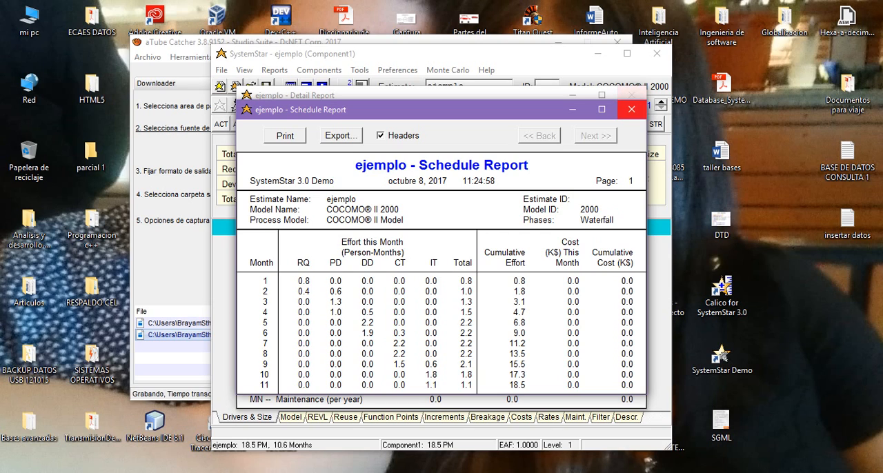
{"action": "left_click", "coordinate": [631, 109]}
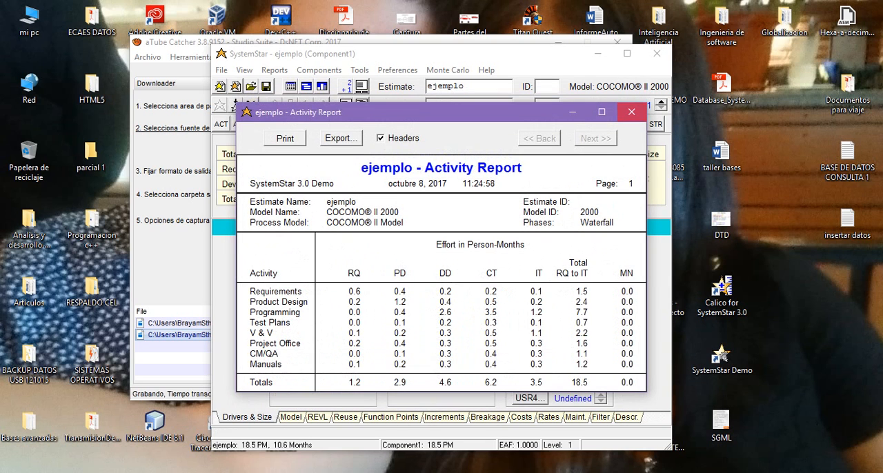
{"action": "left_click", "coordinate": [631, 112]}
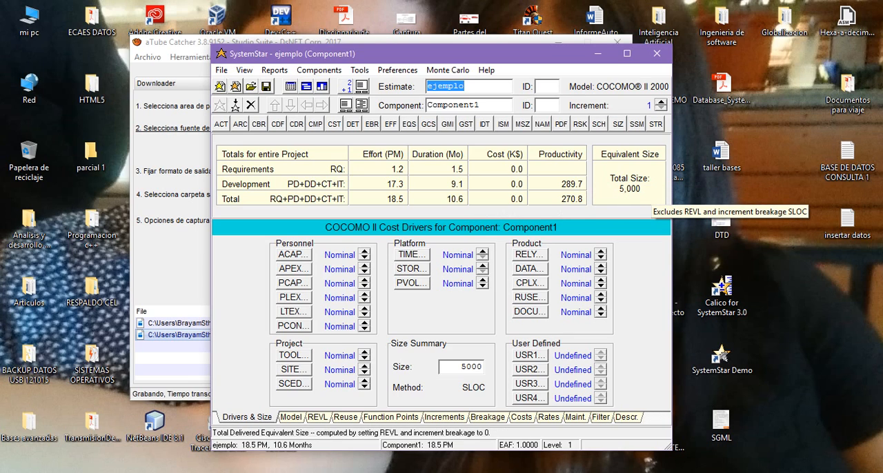
Try to set the component's size to 20000 SLOC
{"action": "double_click", "coordinate": [457, 367]}
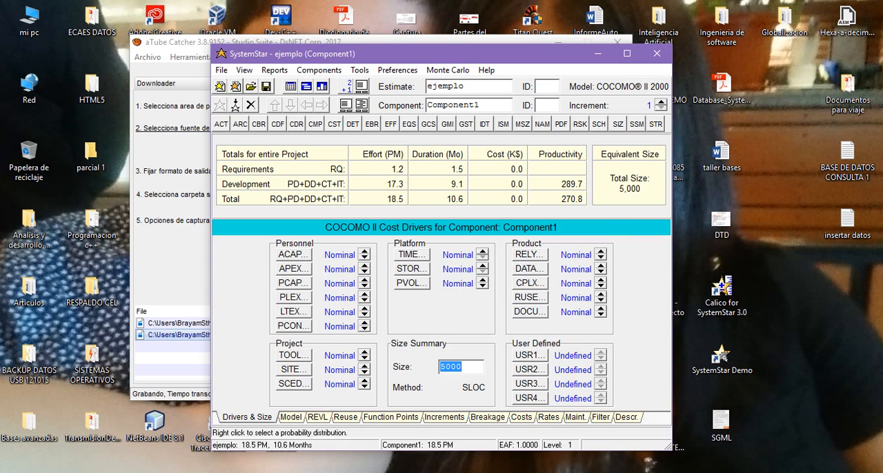
{"action": "type", "text": "20000"}
{"action": "key", "text": "Return"}
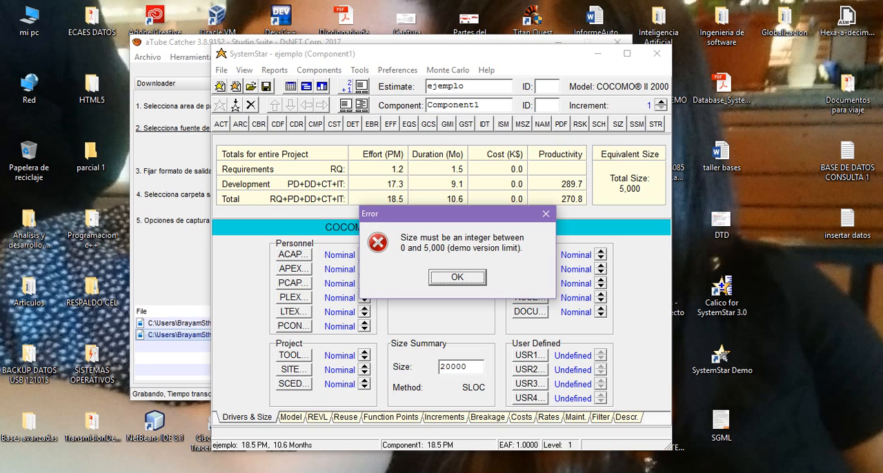
{"action": "key", "text": "Return"}
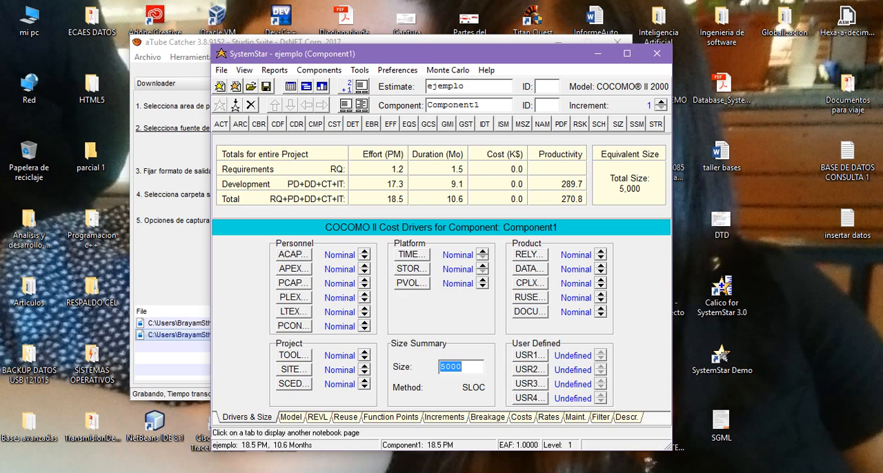
{"action": "left_click", "coordinate": [173, 345]}
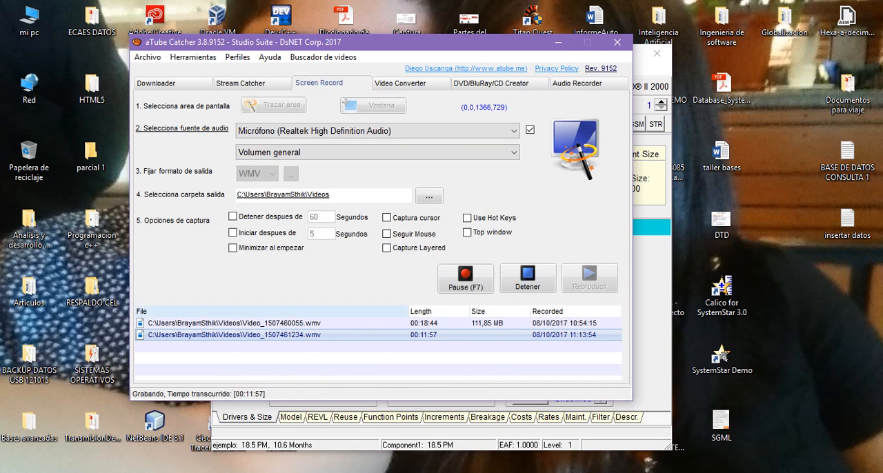
{"action": "left_click", "coordinate": [247, 417]}
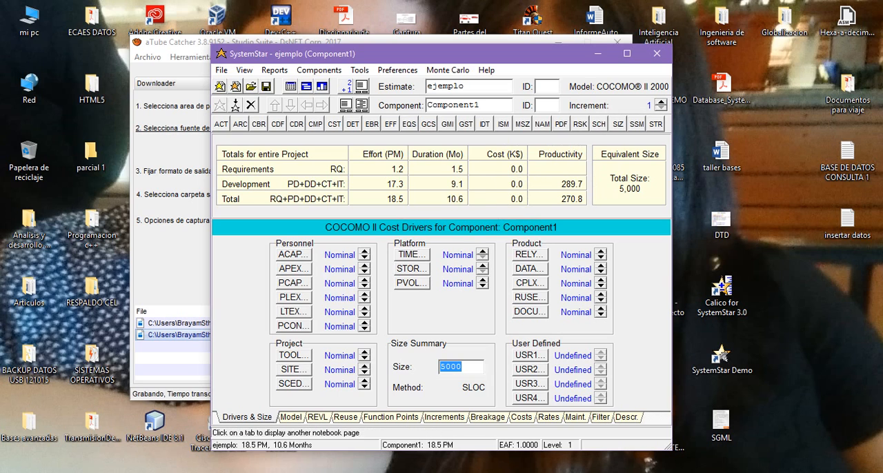
Set the component's cost per person-month to $2000 for all six phases, from Requirements through Maintenance
{"action": "left_click", "coordinate": [522, 417]}
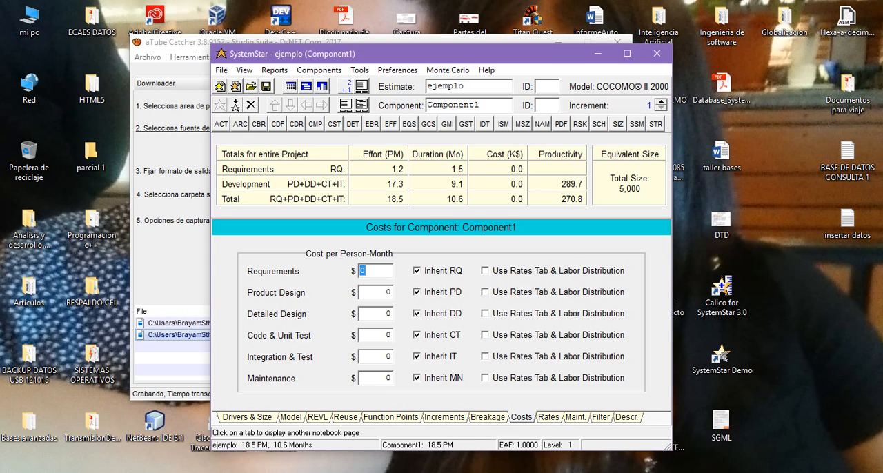
{"action": "type", "text": "2000"}
{"action": "key", "text": "Tab"}
{"action": "type", "text": "2000"}
{"action": "key", "text": "Tab"}
{"action": "type", "text": "2000"}
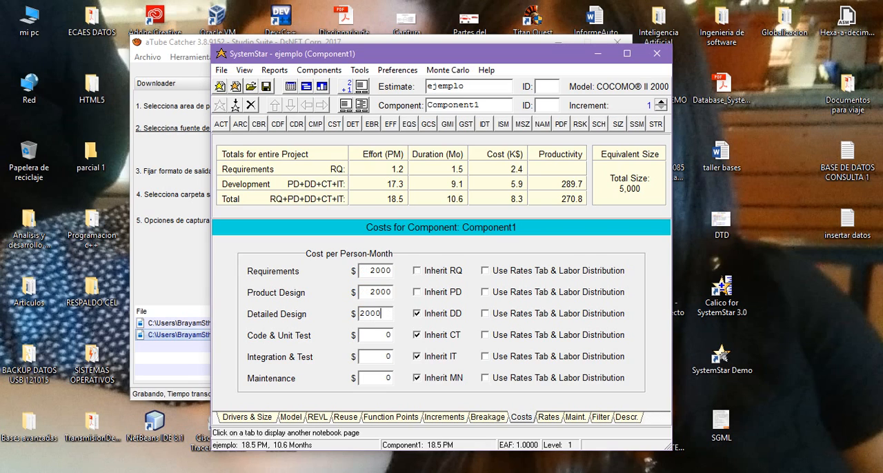
{"action": "key", "text": "Tab"}
{"action": "type", "text": "2000"}
{"action": "key", "text": "Tab"}
{"action": "type", "text": "2000"}
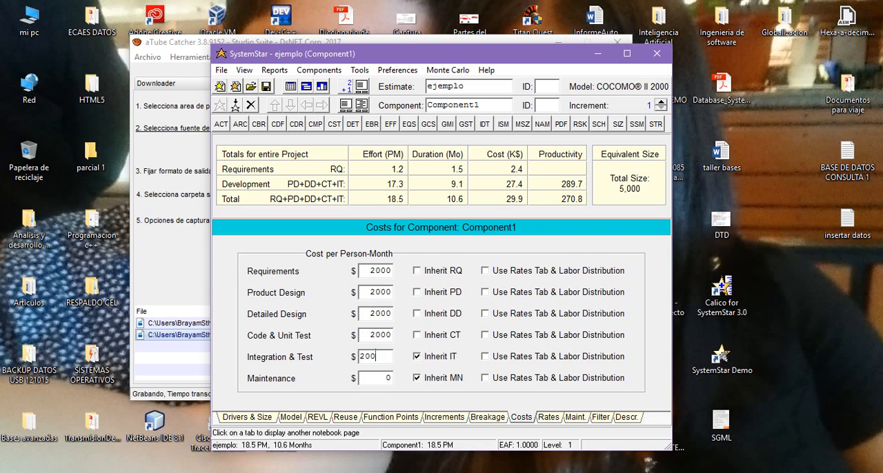
{"action": "key", "text": "Tab"}
{"action": "type", "text": "2000"}
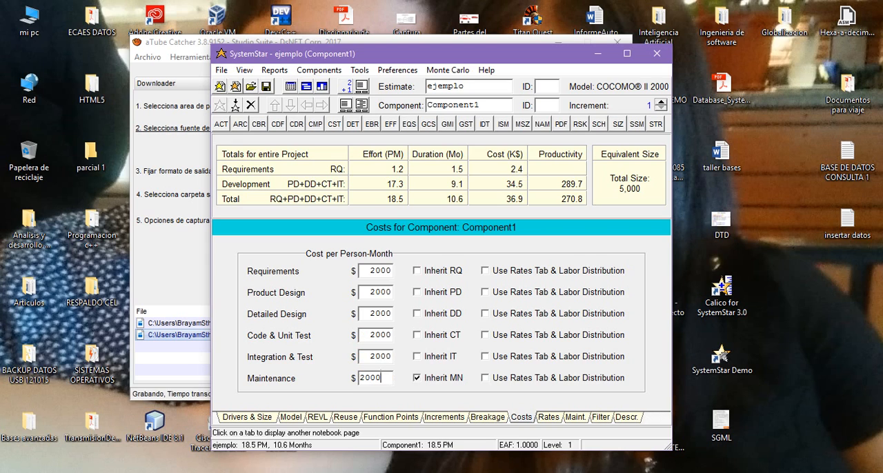
{"action": "left_click", "coordinate": [376, 292]}
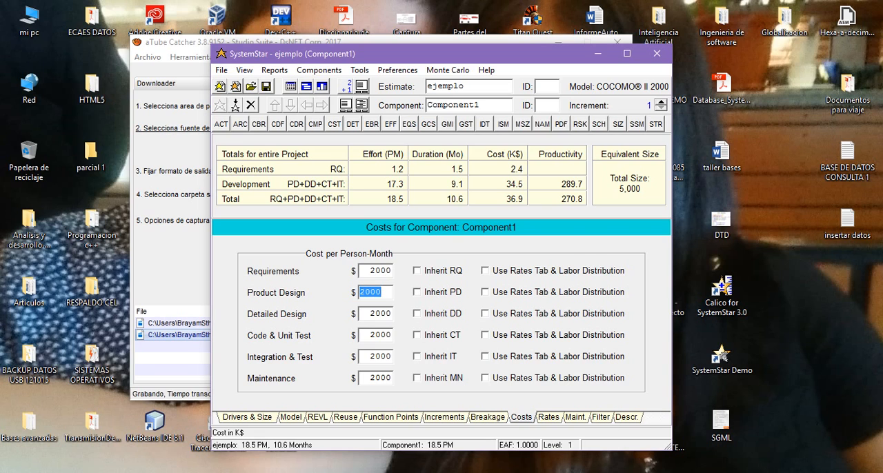
Return to the component's cost drivers and size, and generate the estimate's Detail Report
{"action": "left_click", "coordinate": [247, 417]}
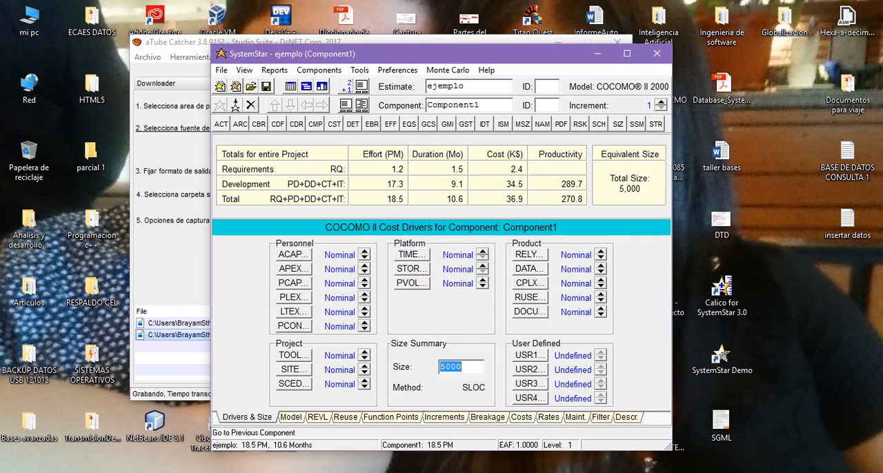
{"action": "left_click", "coordinate": [274, 70]}
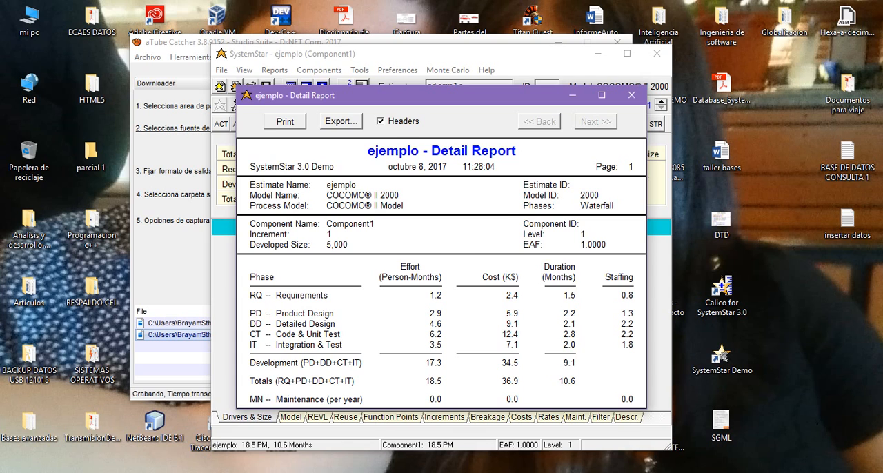
Review the Detail Report's effort, cost, duration and staffing by phase, and close the report
{"action": "left_click_drag", "start_coordinate": [441, 95], "coordinate": [476, 59]}
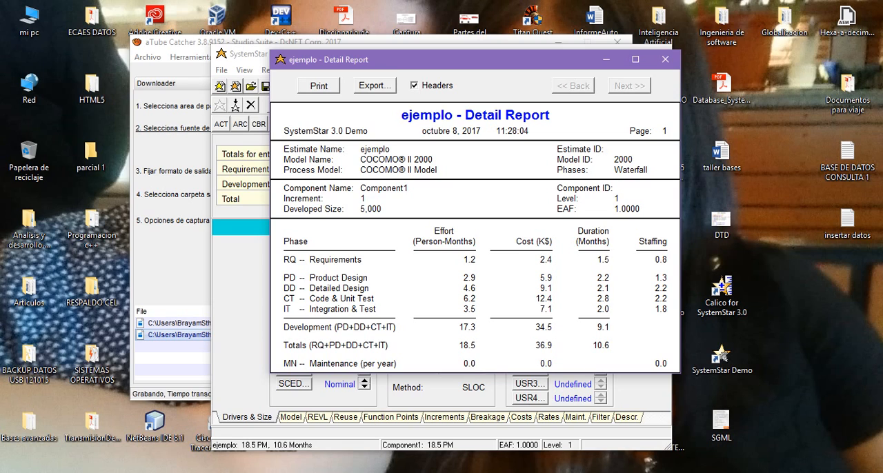
{"action": "left_click_drag", "start_coordinate": [358, 60], "coordinate": [331, 96]}
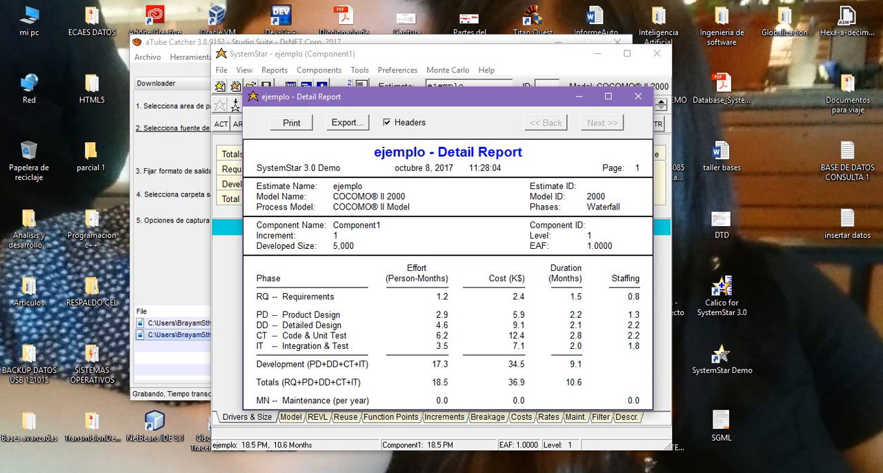
{"action": "left_click", "coordinate": [637, 95]}
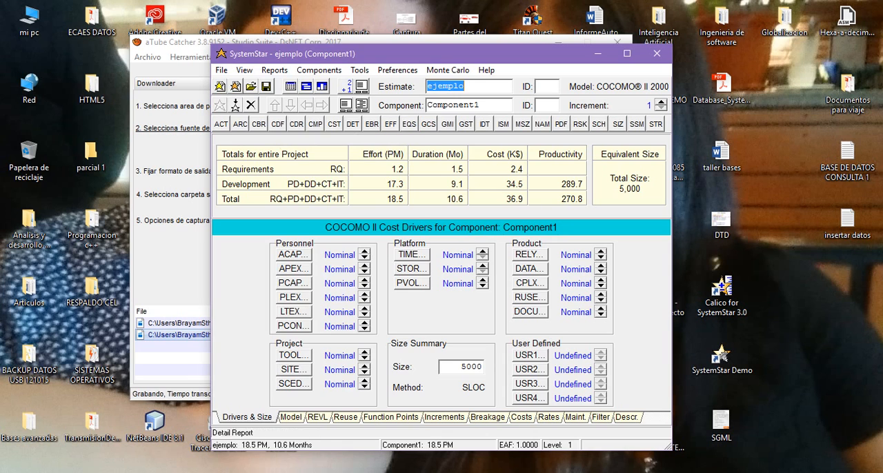
Generate the Detail Report again, view its export options, and close it without exporting
{"action": "left_click", "coordinate": [275, 69]}
{"action": "left_click", "coordinate": [301, 84]}
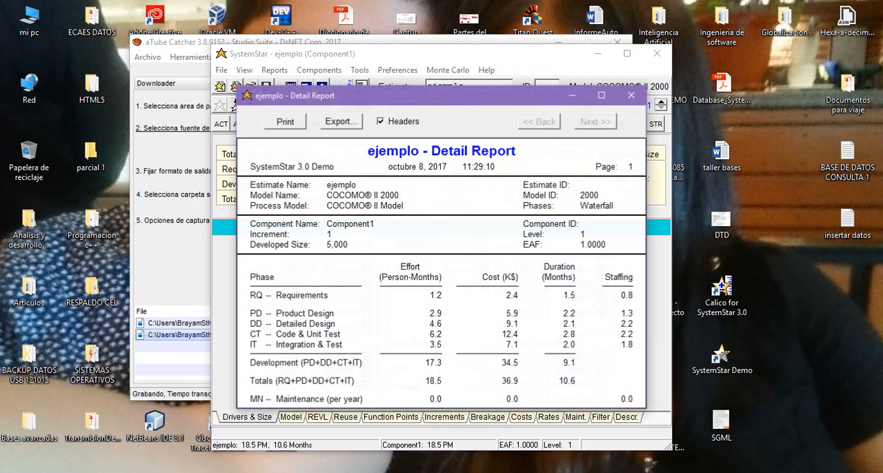
{"action": "left_click", "coordinate": [340, 121]}
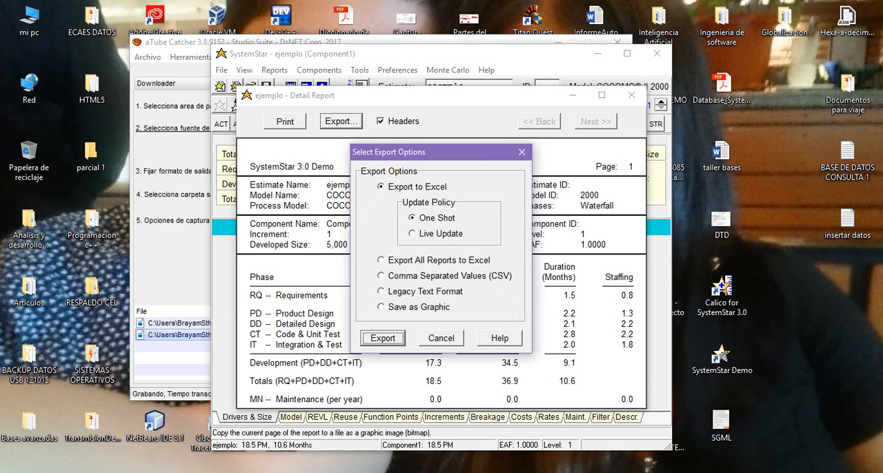
{"action": "left_click", "coordinate": [441, 338]}
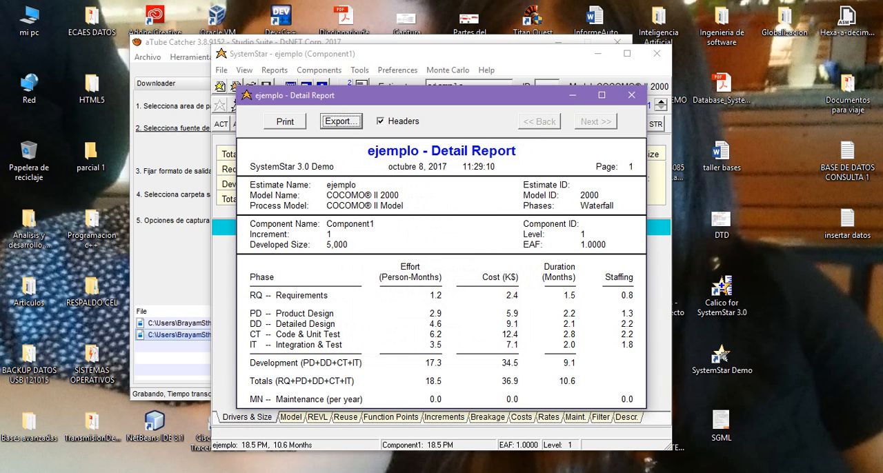
{"action": "left_click", "coordinate": [631, 95]}
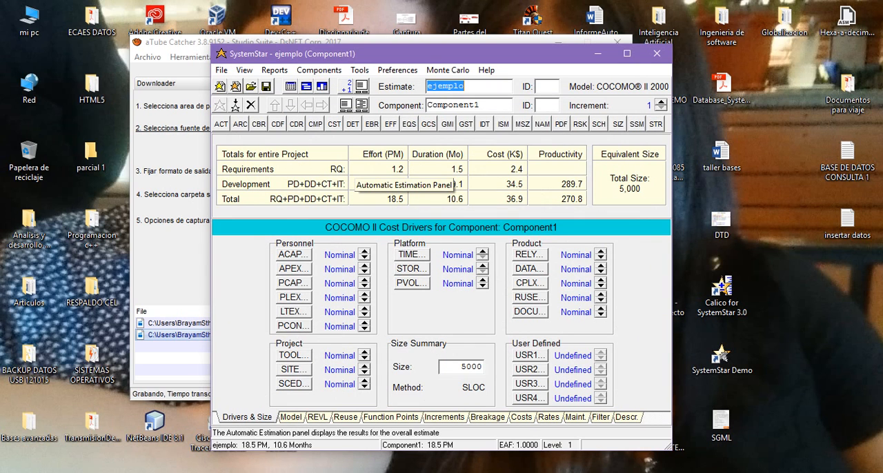
Generate the Cost Driver Report, enlarge its window to review the driver ratings, and close it
{"action": "left_click", "coordinate": [274, 69]}
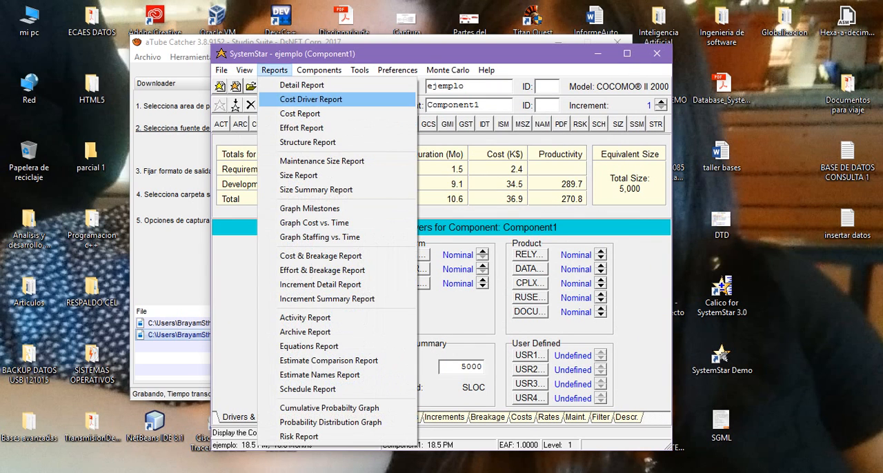
{"action": "left_click", "coordinate": [310, 99]}
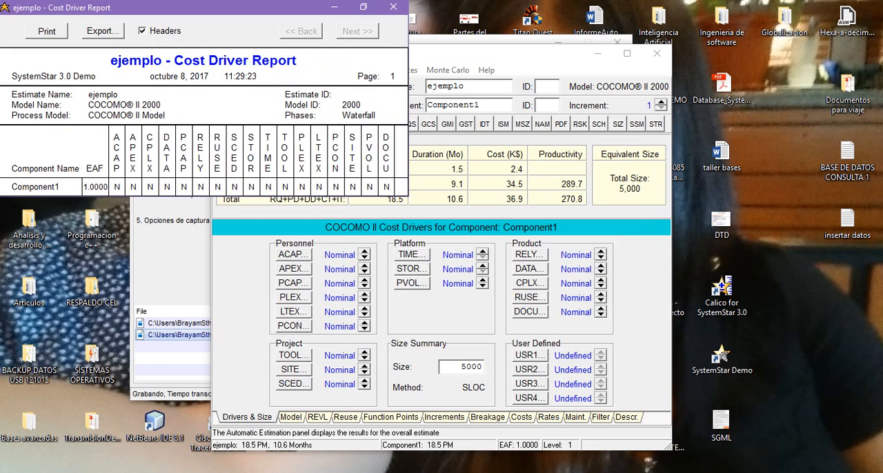
{"action": "left_click", "coordinate": [601, 156]}
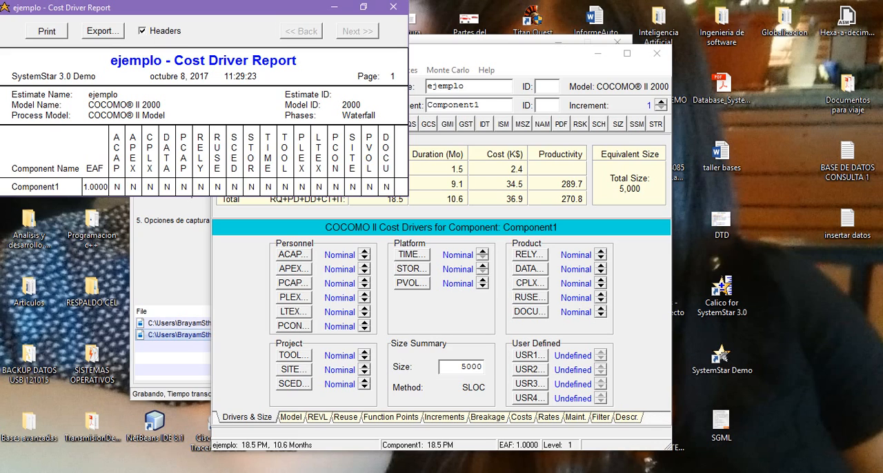
{"action": "left_click", "coordinate": [393, 6]}
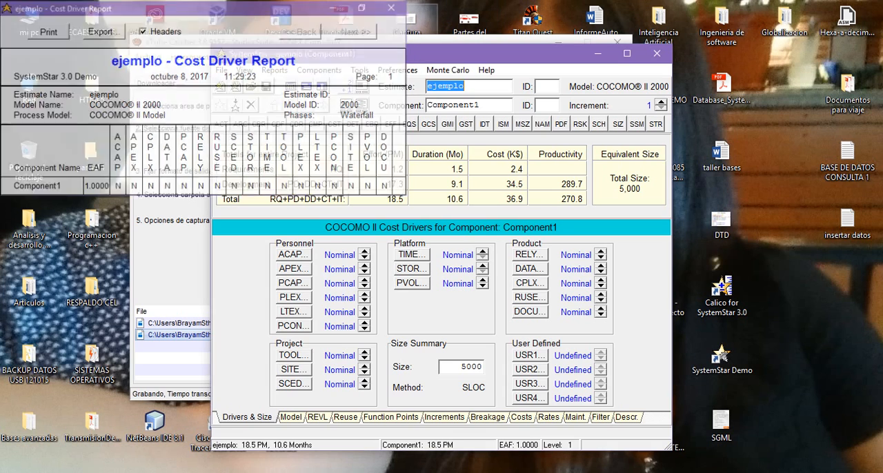
Try the ACAP cost driver at High, checking it in the Cost Driver Report, and restore it to Nominal
{"action": "left_click", "coordinate": [364, 251]}
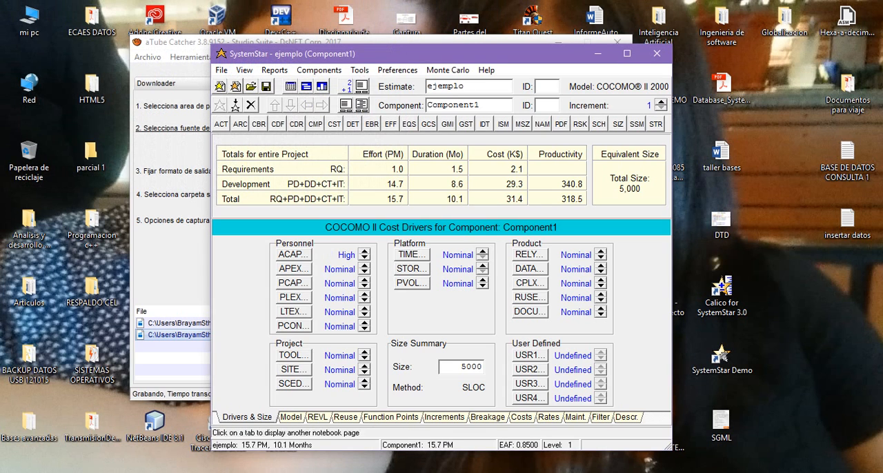
{"action": "left_click", "coordinate": [275, 69]}
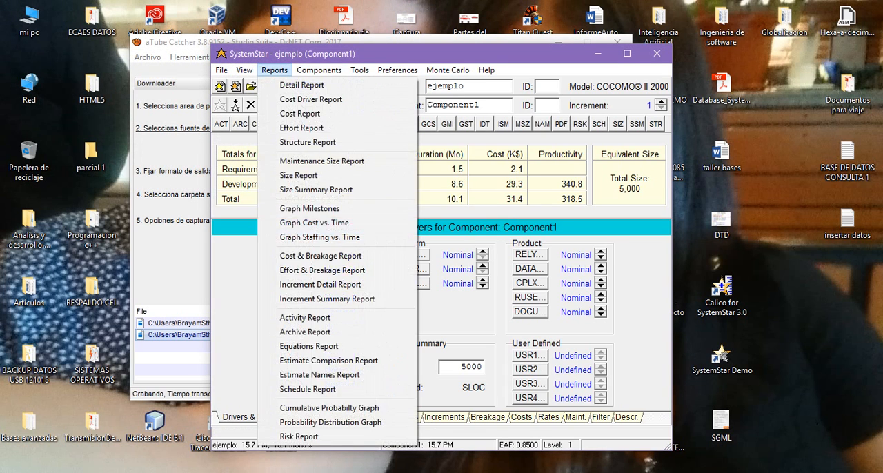
{"action": "left_click", "coordinate": [311, 99]}
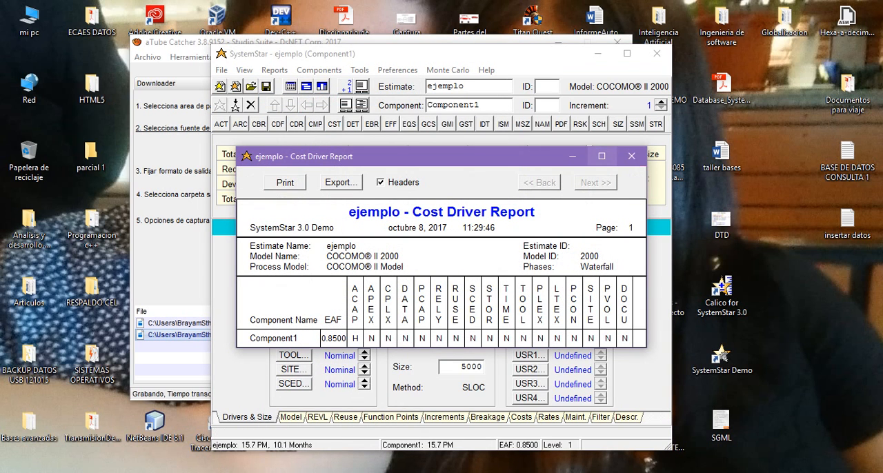
{"action": "left_click", "coordinate": [631, 156]}
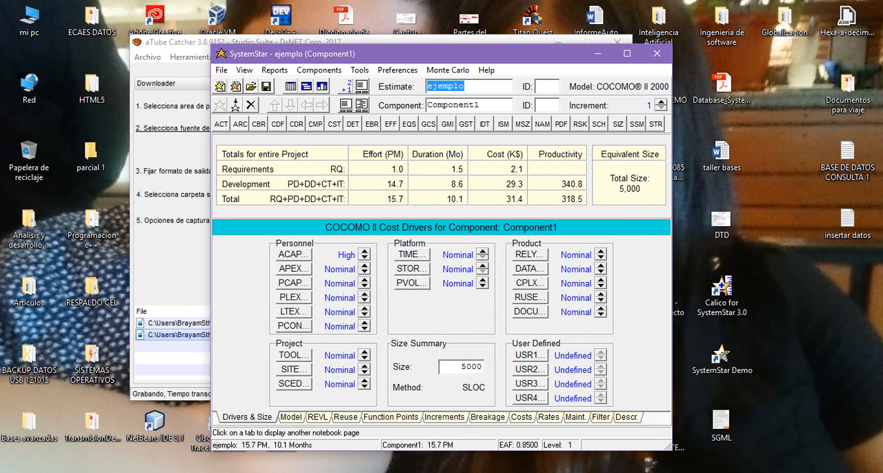
{"action": "left_click", "coordinate": [364, 258]}
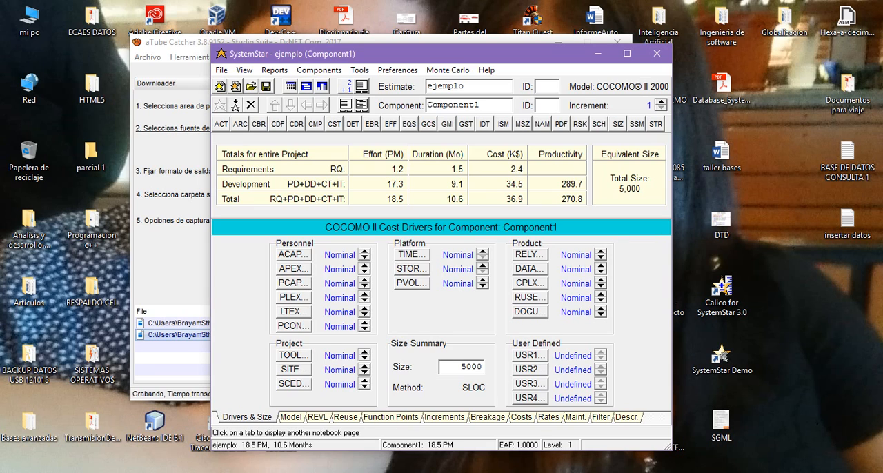
Set all six Personnel cost drivers, ACAP, APEX, PCAP, PLEX, LTEX and PCON, to Very High
{"action": "left_click", "coordinate": [364, 266]}
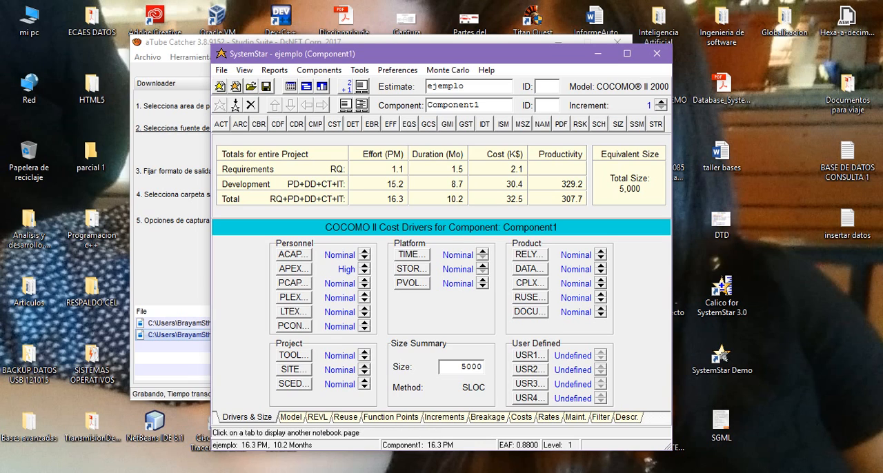
{"action": "left_click", "coordinate": [365, 266]}
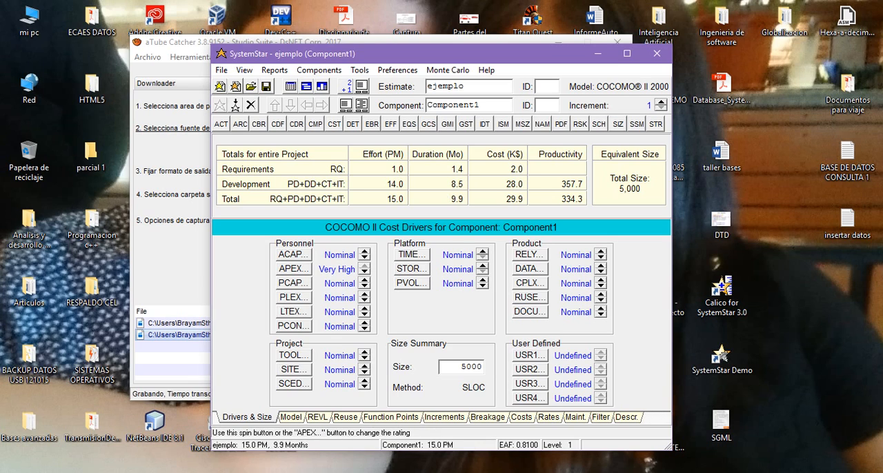
{"action": "left_click", "coordinate": [364, 251]}
{"action": "left_click", "coordinate": [364, 251]}
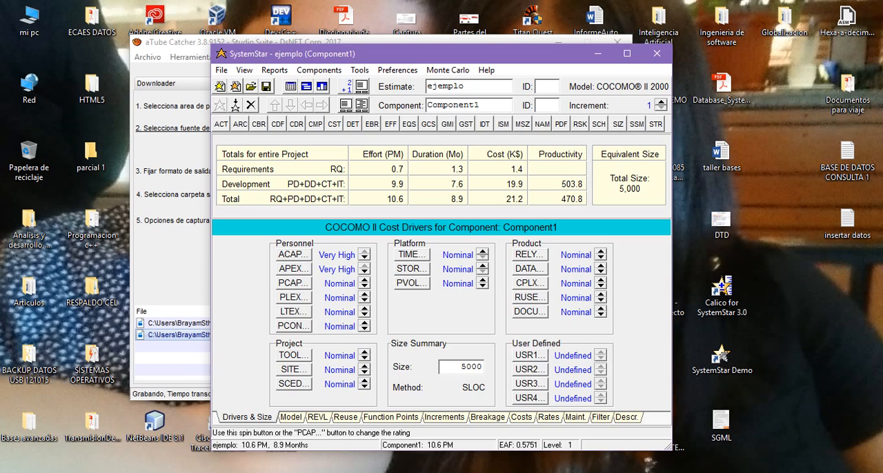
{"action": "left_click", "coordinate": [364, 280]}
{"action": "left_click", "coordinate": [364, 279]}
{"action": "left_click", "coordinate": [364, 294]}
{"action": "left_click", "coordinate": [364, 294]}
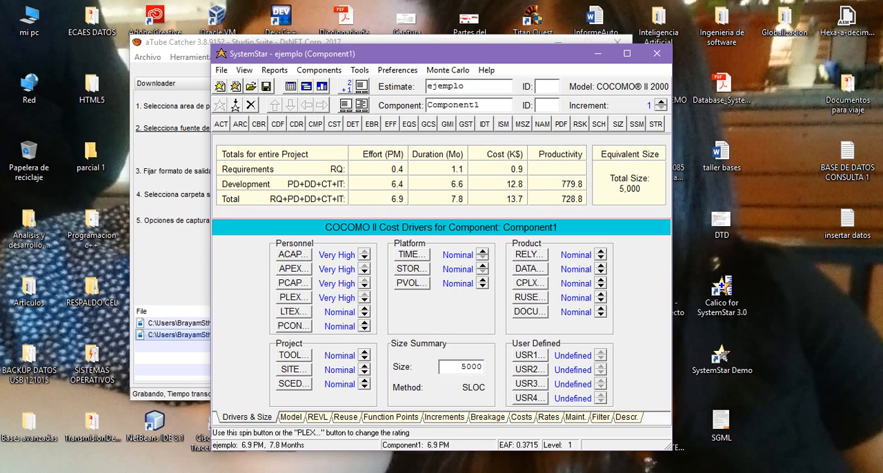
{"action": "left_click", "coordinate": [364, 308]}
{"action": "left_click", "coordinate": [364, 308]}
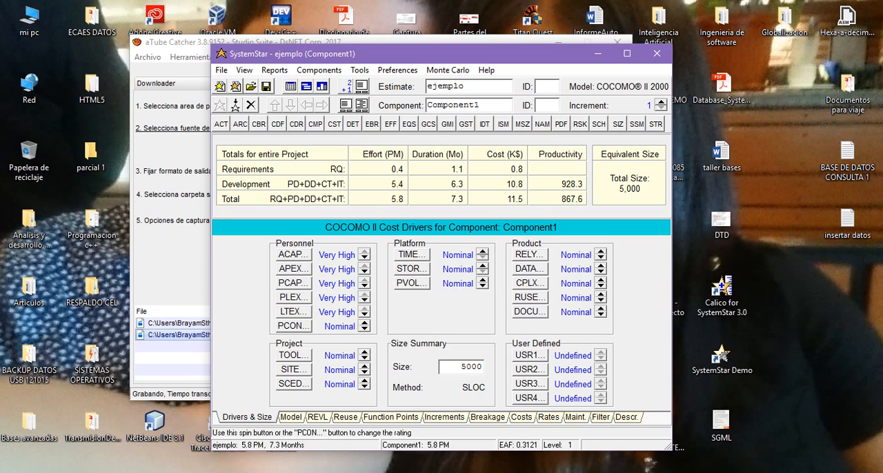
{"action": "left_click", "coordinate": [364, 322]}
{"action": "left_click", "coordinate": [364, 323]}
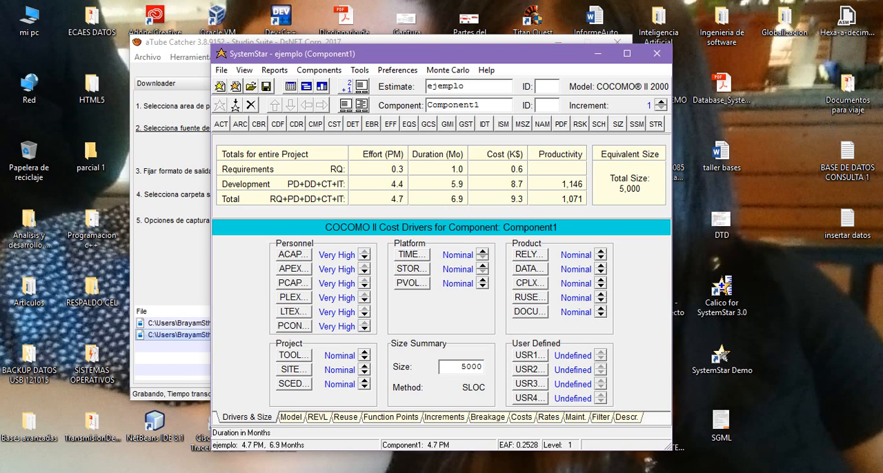
Try different ratings for the TIME platform cost driver, including High and Very High
{"action": "left_click", "coordinate": [483, 251]}
{"action": "left_click", "coordinate": [483, 251]}
{"action": "left_click", "coordinate": [483, 251]}
{"action": "left_click", "coordinate": [483, 258]}
{"action": "left_click", "coordinate": [482, 258]}
{"action": "left_click", "coordinate": [483, 258]}
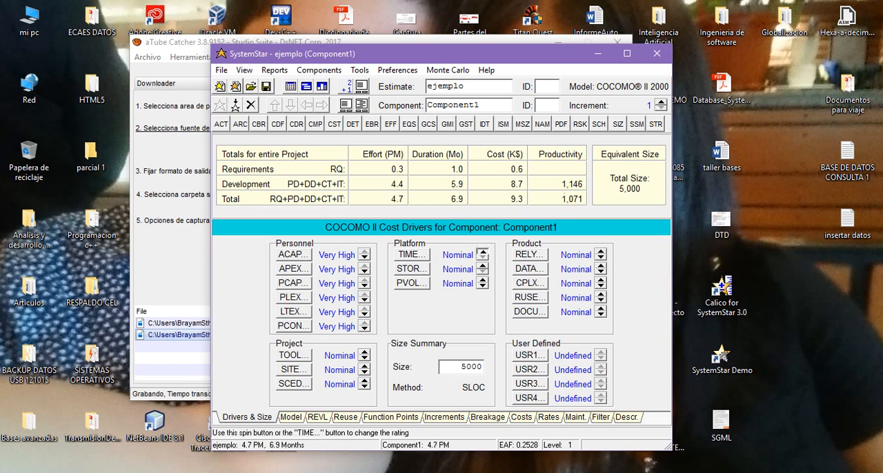
{"action": "left_click", "coordinate": [483, 252]}
{"action": "left_click", "coordinate": [483, 252]}
{"action": "left_click", "coordinate": [483, 251]}
{"action": "left_click", "coordinate": [483, 258]}
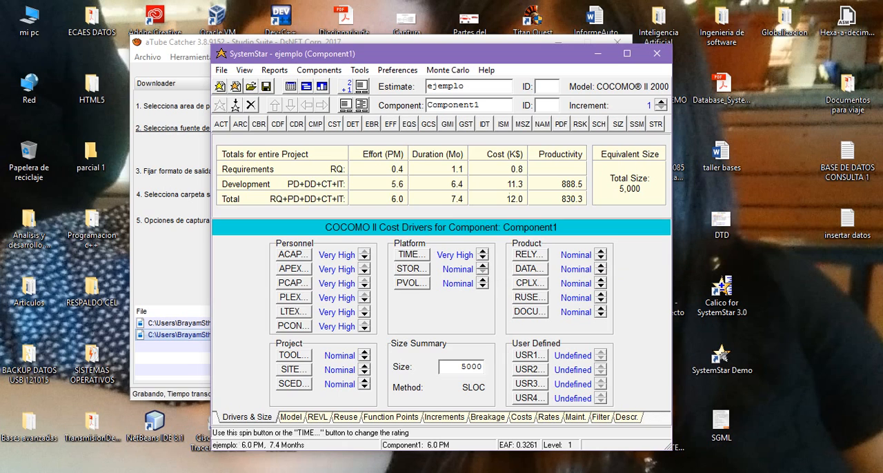
{"action": "left_click", "coordinate": [483, 258]}
{"action": "left_click", "coordinate": [483, 258]}
{"action": "left_click", "coordinate": [483, 251]}
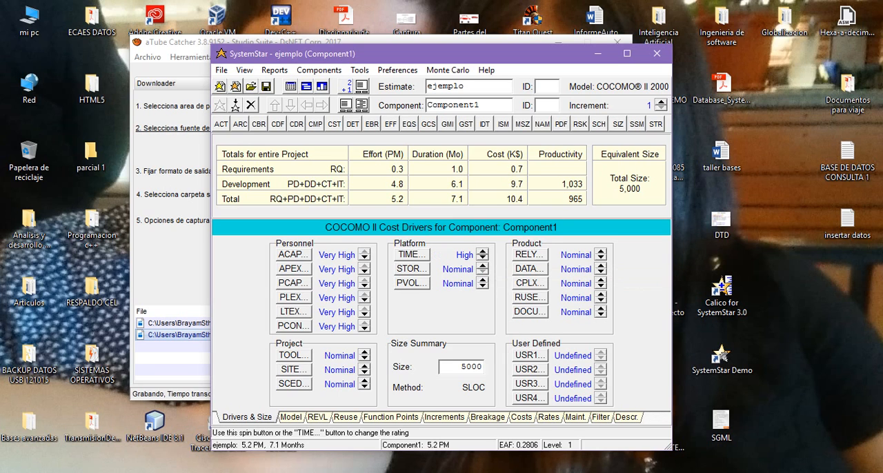
{"action": "left_click", "coordinate": [483, 251]}
{"action": "left_click", "coordinate": [483, 251]}
{"action": "left_click", "coordinate": [483, 258]}
Examine the TIME cost driver's ratings and effort multipliers, and return the driver to Nominal
{"action": "left_click", "coordinate": [412, 254]}
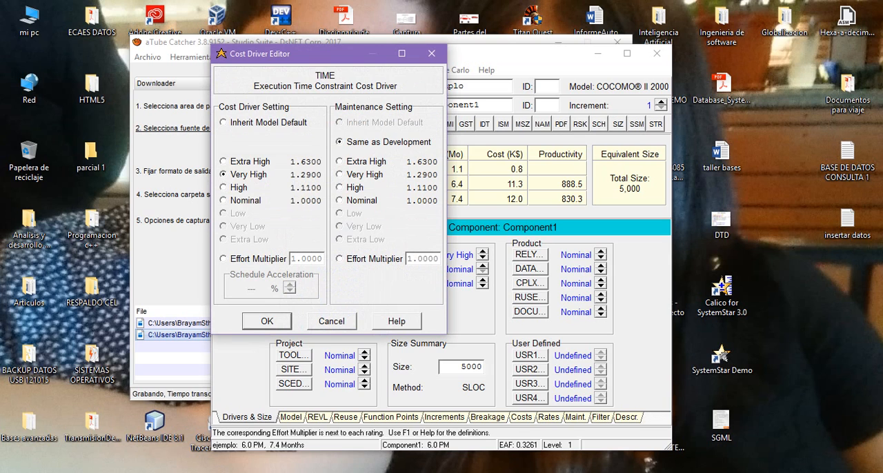
{"action": "left_click", "coordinate": [431, 53]}
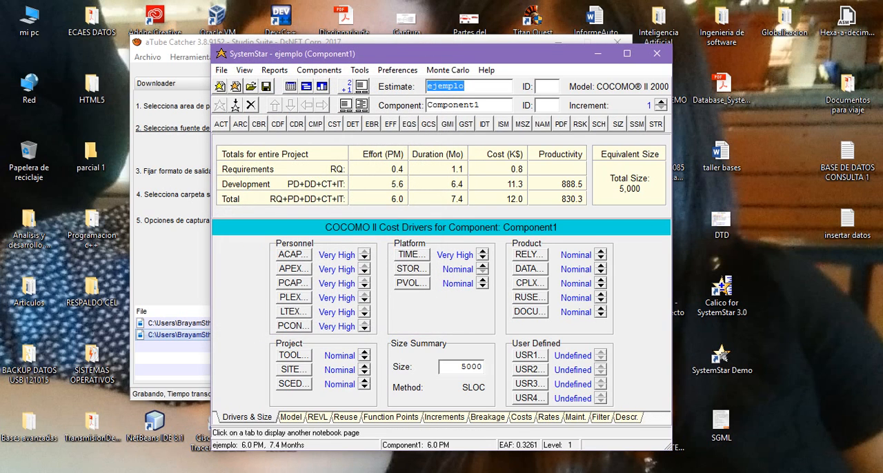
{"action": "left_click", "coordinate": [483, 251]}
{"action": "left_click", "coordinate": [483, 257]}
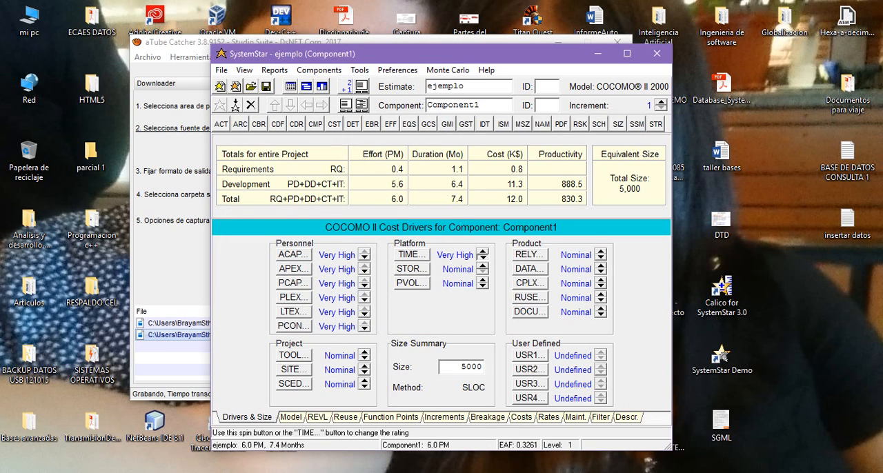
{"action": "left_click", "coordinate": [483, 258]}
{"action": "left_click", "coordinate": [483, 258]}
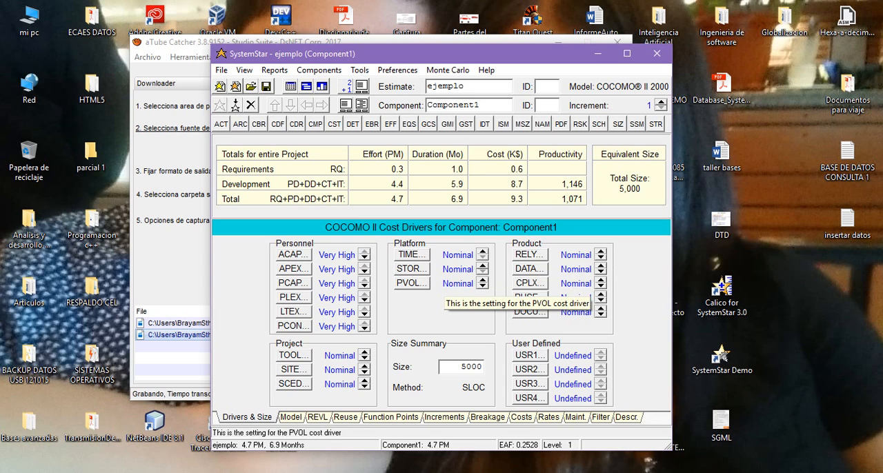
Examine the PLEX cost driver's effort multipliers, try it at Very Low and restore it to Very High
{"action": "left_click", "coordinate": [293, 298]}
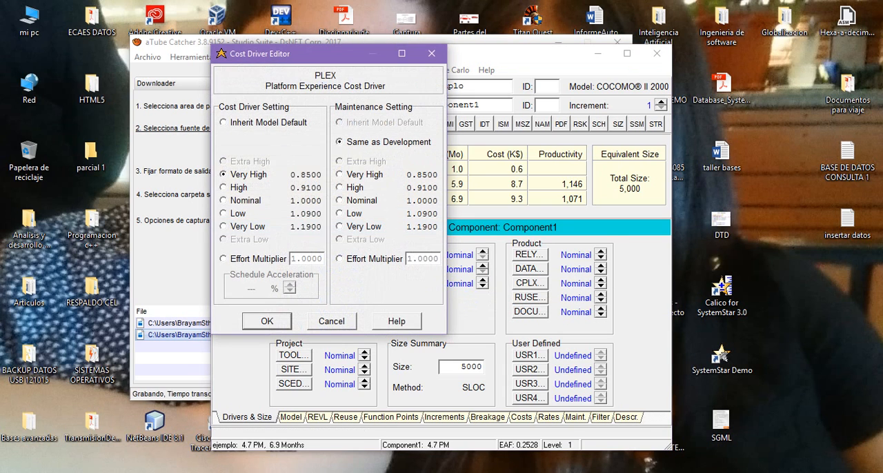
{"action": "left_click", "coordinate": [431, 53]}
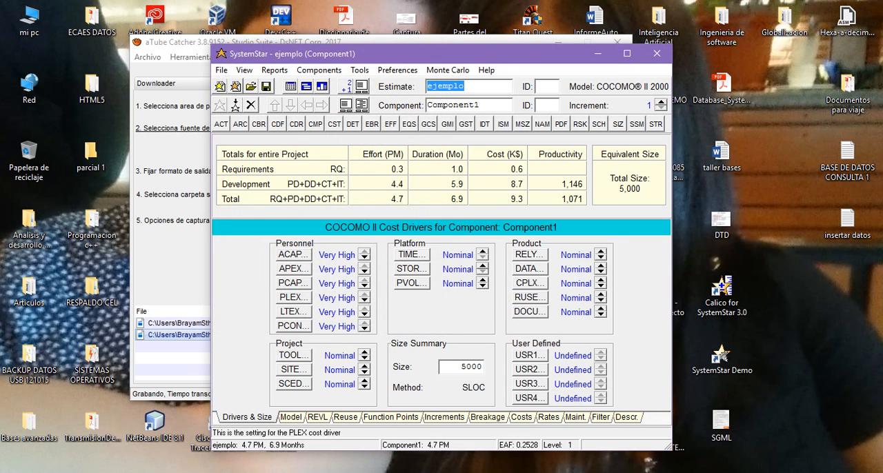
{"action": "left_click", "coordinate": [365, 300]}
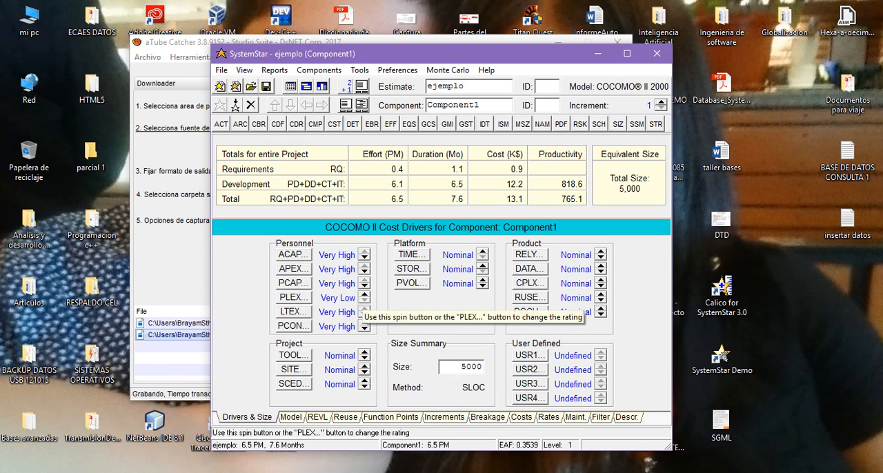
{"action": "left_click", "coordinate": [364, 294]}
{"action": "left_click", "coordinate": [364, 294]}
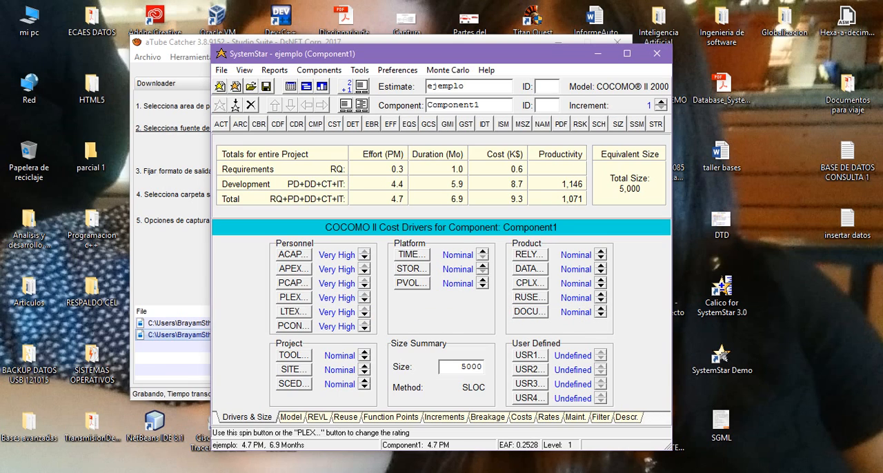
Set the PLEX cost driver to Very Low and open its rating and multiplier settings
{"action": "left_click", "coordinate": [364, 301]}
{"action": "left_click", "coordinate": [364, 301]}
{"action": "left_click", "coordinate": [364, 300]}
{"action": "left_click", "coordinate": [364, 301]}
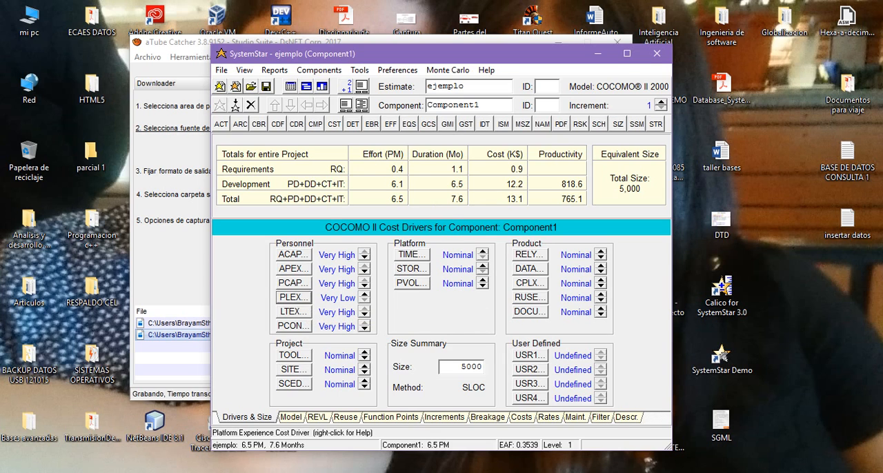
{"action": "left_click", "coordinate": [293, 297]}
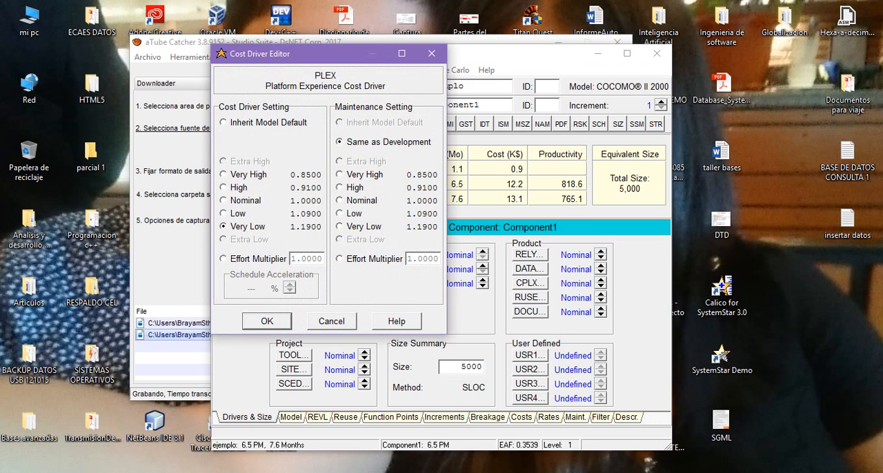
Close the PLEX cost driver's settings without changing them and move the estimate window across the desktop
{"action": "left_click", "coordinate": [431, 53]}
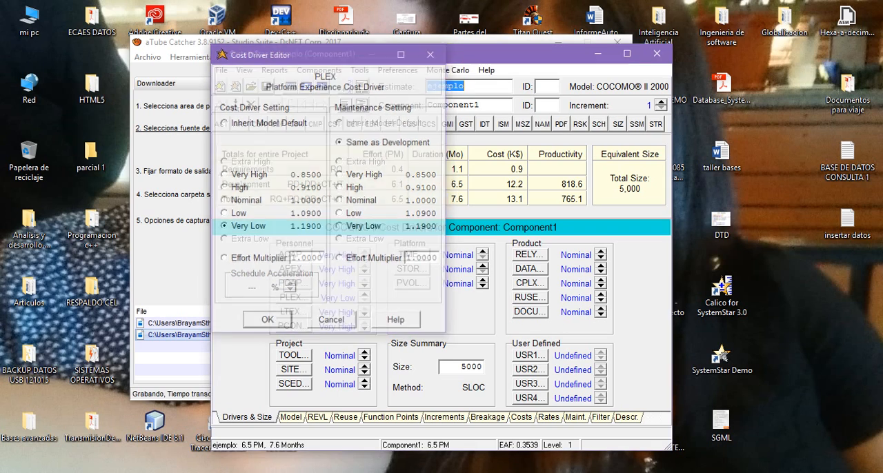
{"action": "left_click_drag", "start_coordinate": [431, 53], "coordinate": [516, 44]}
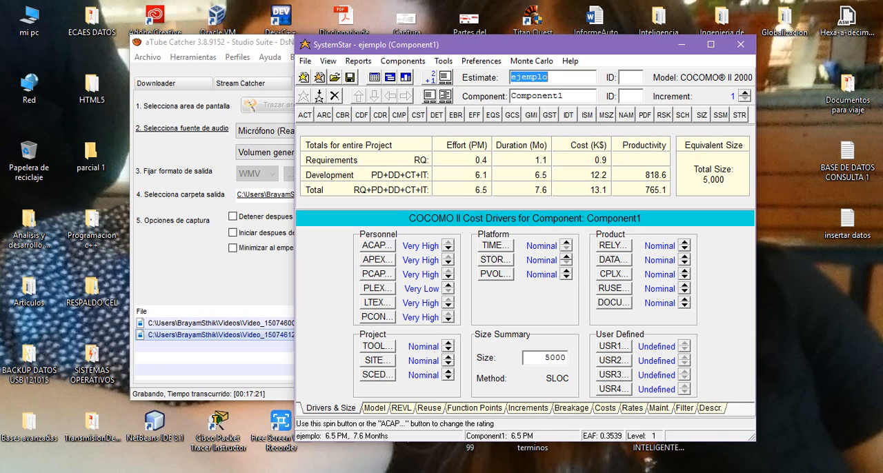
Try the ACAP personnel cost driver at Very Low and restore it to Very High
{"action": "left_click", "coordinate": [449, 249]}
{"action": "left_click", "coordinate": [448, 249]}
{"action": "left_click", "coordinate": [448, 249]}
{"action": "left_click", "coordinate": [449, 249]}
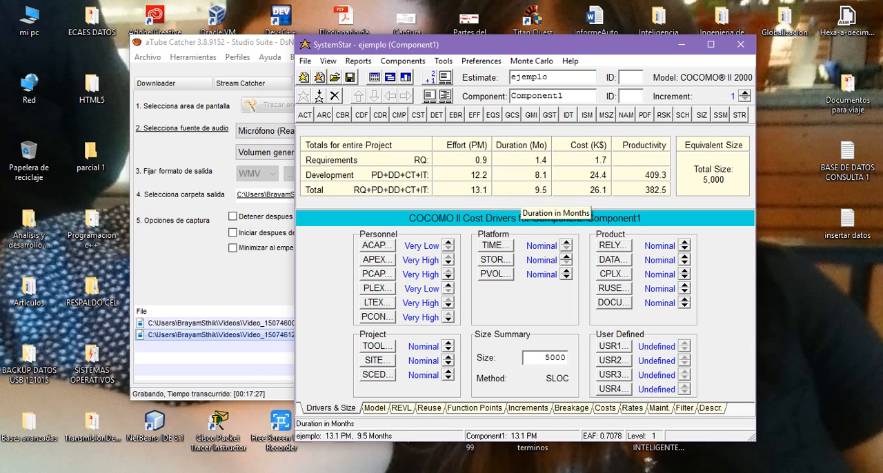
{"action": "left_click", "coordinate": [448, 242]}
{"action": "left_click", "coordinate": [448, 242]}
{"action": "left_click", "coordinate": [449, 242]}
{"action": "left_click", "coordinate": [448, 242]}
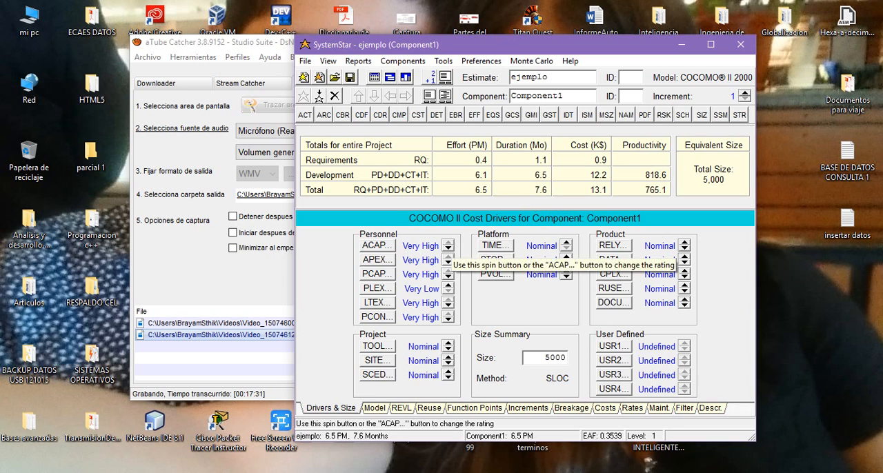
Set the ACAP cost driver to Very Low, and open and close its rating and multiplier settings
{"action": "left_click", "coordinate": [448, 249]}
{"action": "left_click", "coordinate": [448, 249]}
{"action": "left_click", "coordinate": [449, 249]}
{"action": "left_click", "coordinate": [449, 249]}
{"action": "left_click", "coordinate": [377, 244]}
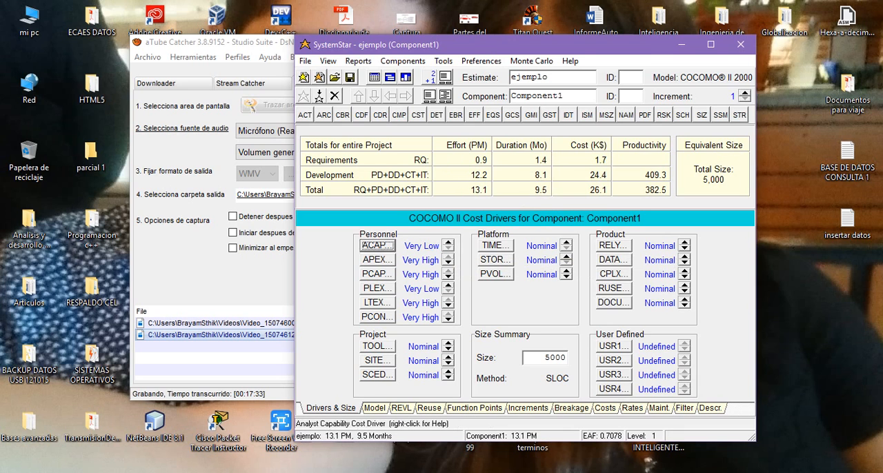
{"action": "left_click", "coordinate": [432, 54]}
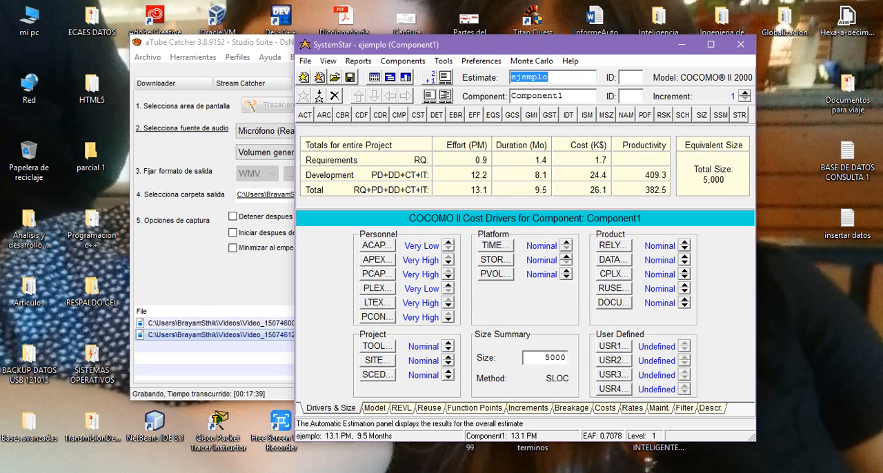
{"action": "key", "text": "alt+Tab"}
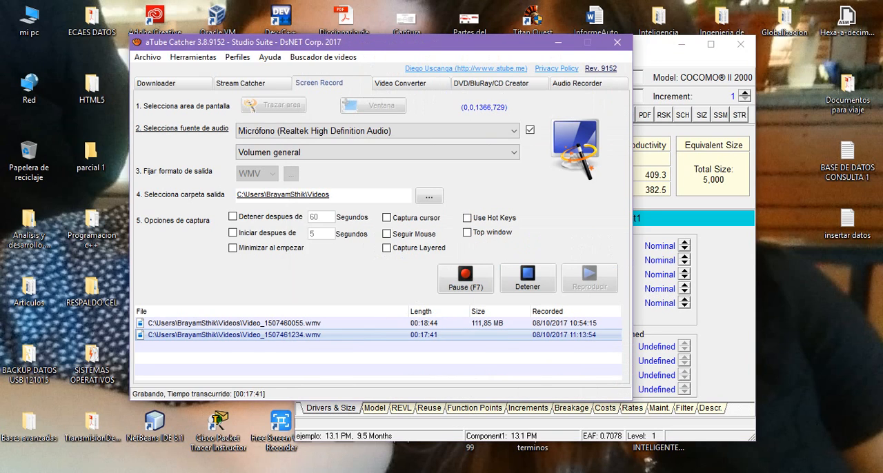